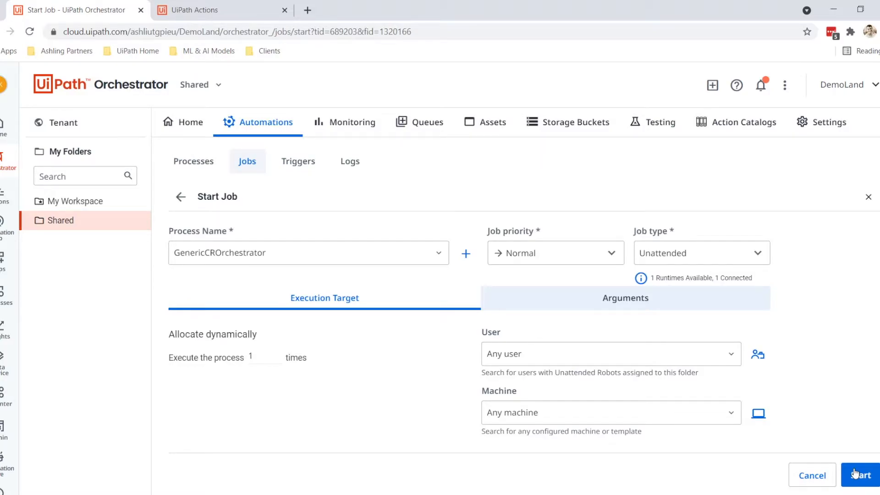
Start the GenericCROrchestrator process as an unattended job with normal priority.
click(866, 478)
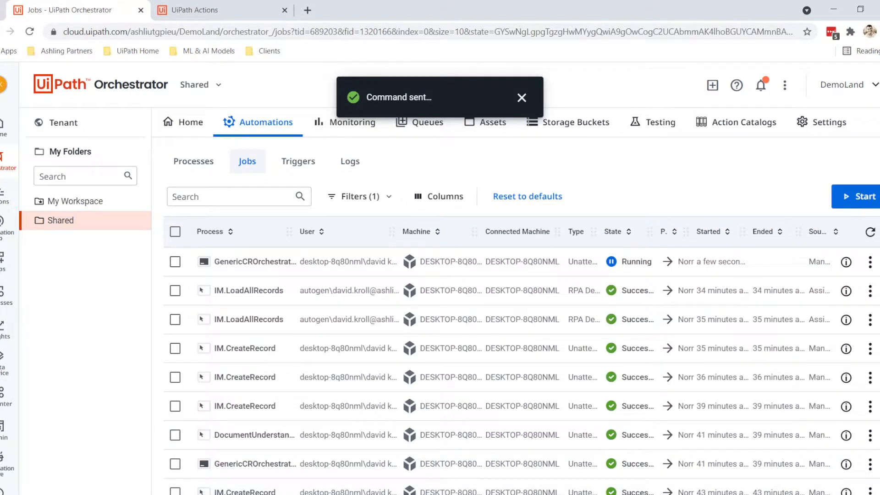
Switch to File Explorer, refresh the Input folder and open the In Process folder inside Document Understanding.
click(263, 494)
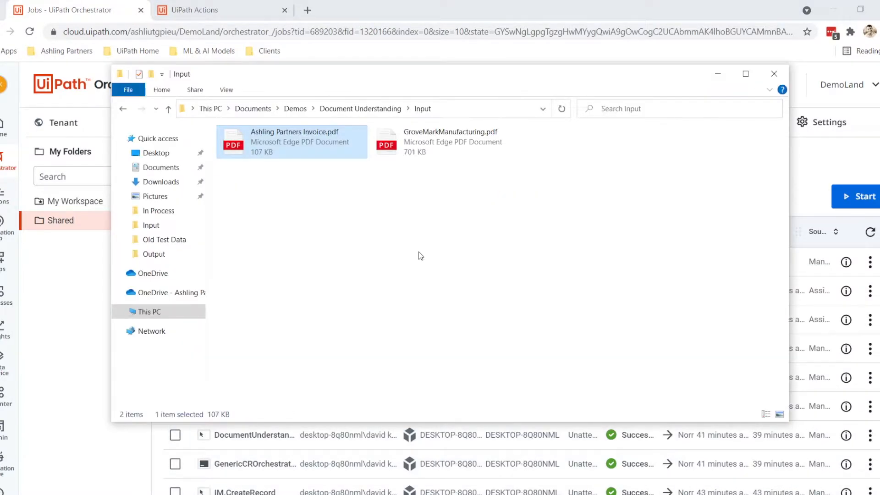
click(419, 236)
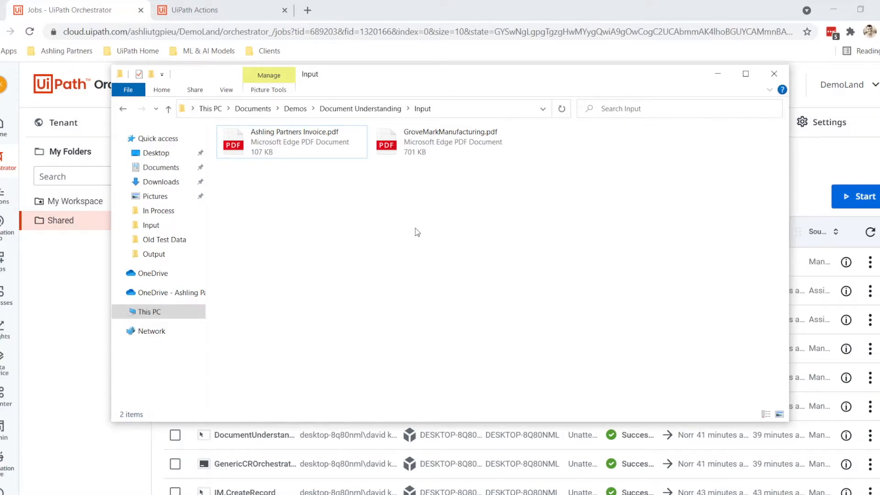
click(562, 109)
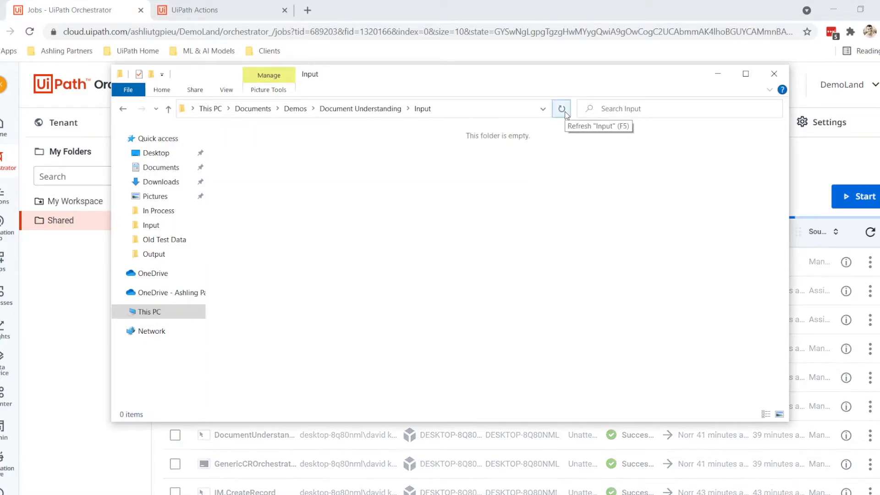
click(388, 115)
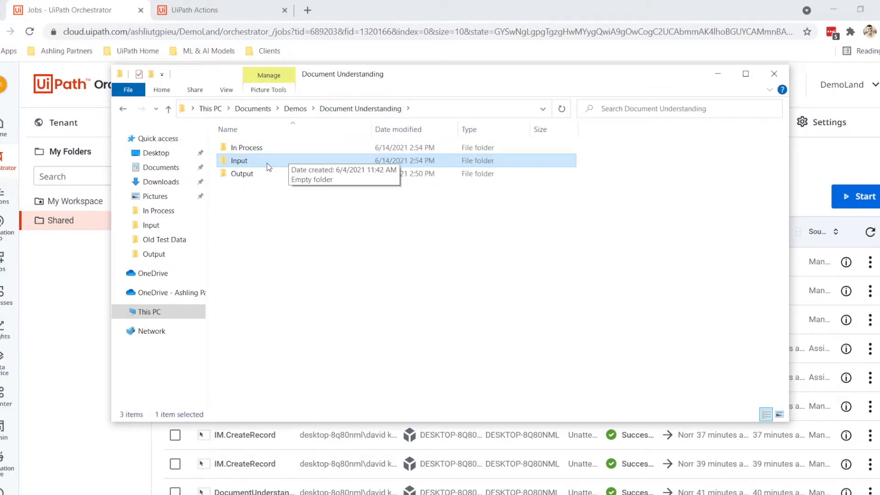
double_click(265, 151)
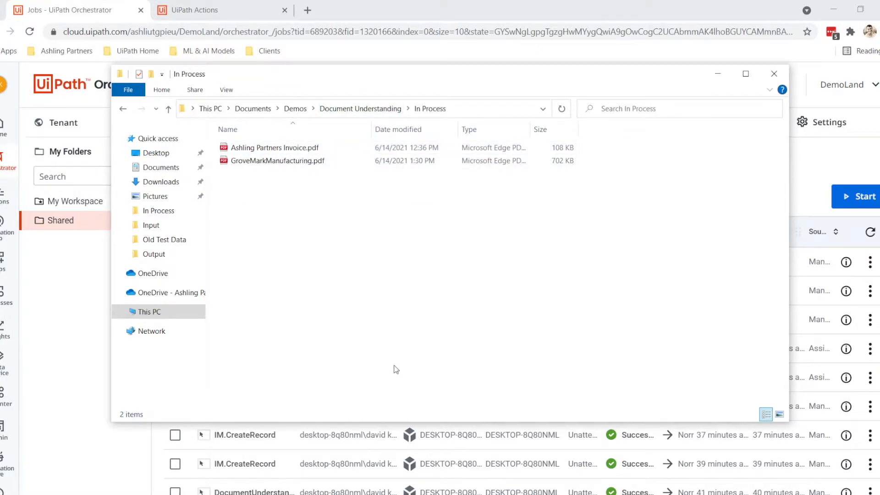
Switch to UiPath Actions and assign the unassigned Ashling Partners Invoice validation action to yourself.
mouse_move(439, 494)
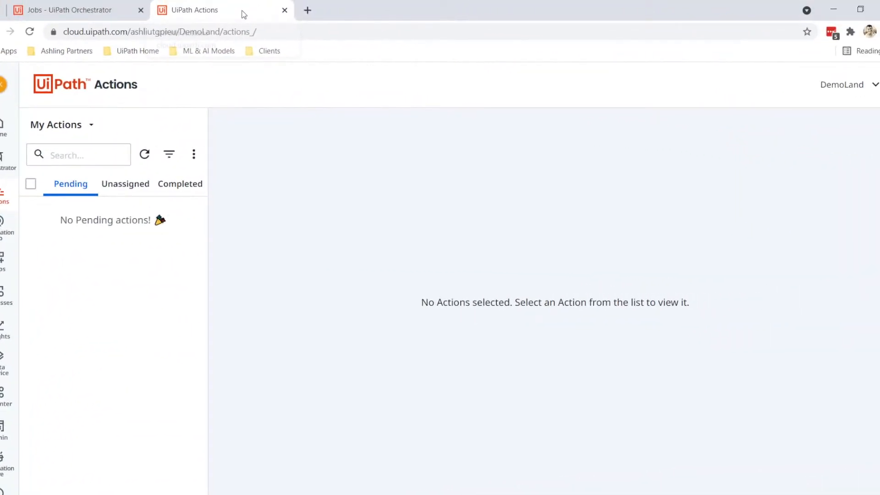
click(110, 184)
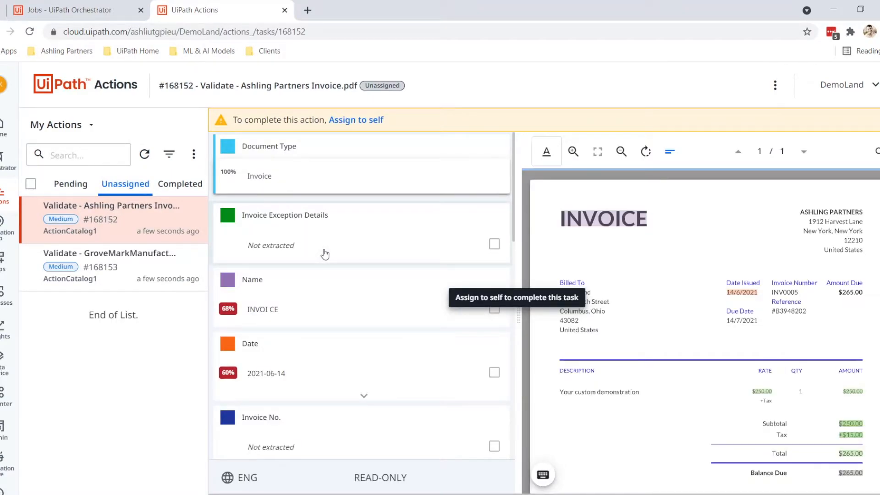
click(190, 205)
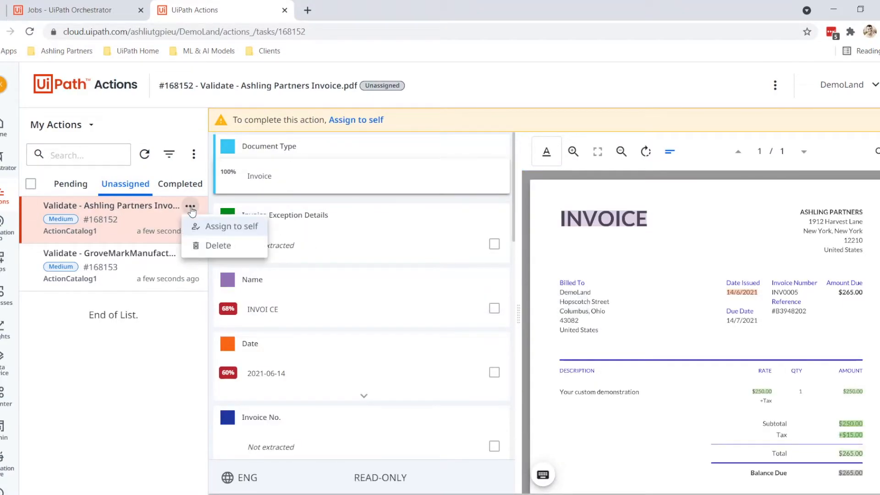
click(220, 232)
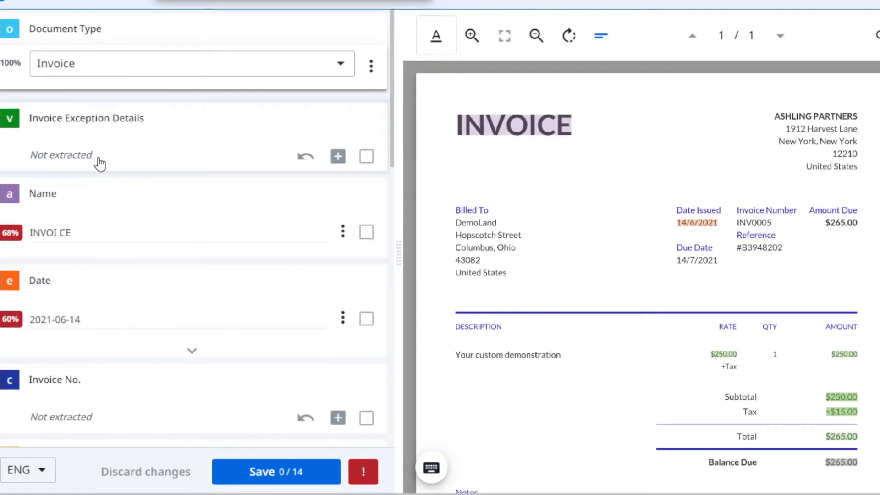
Capture the document's note "Important notes to be captured about exceptions." as the Invoice Exception Details value.
scroll(558, 299, down, 2)
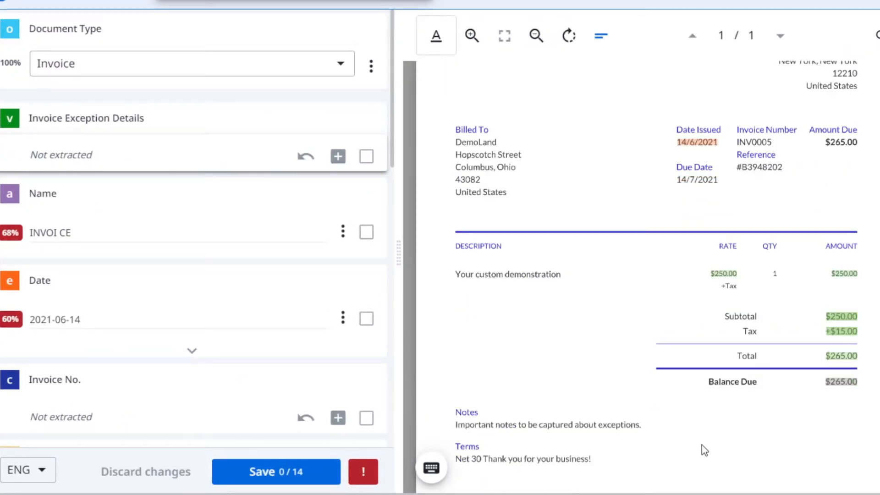
drag(670, 433, 447, 423)
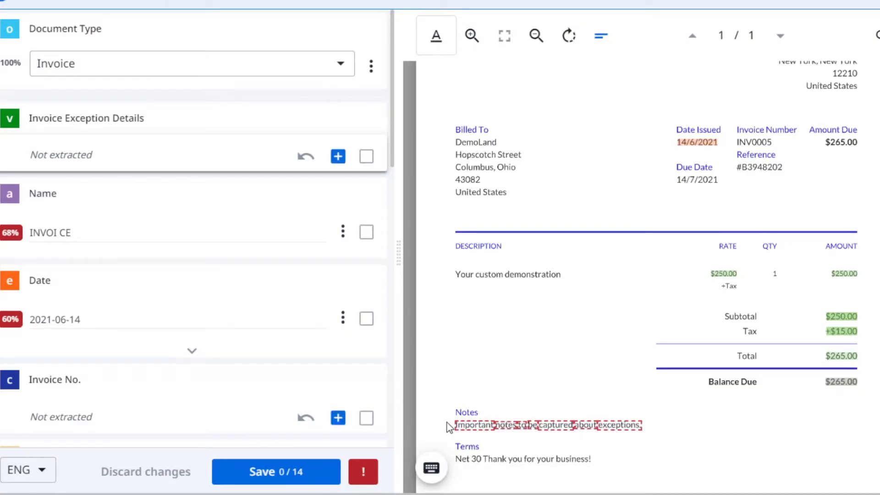
click(337, 156)
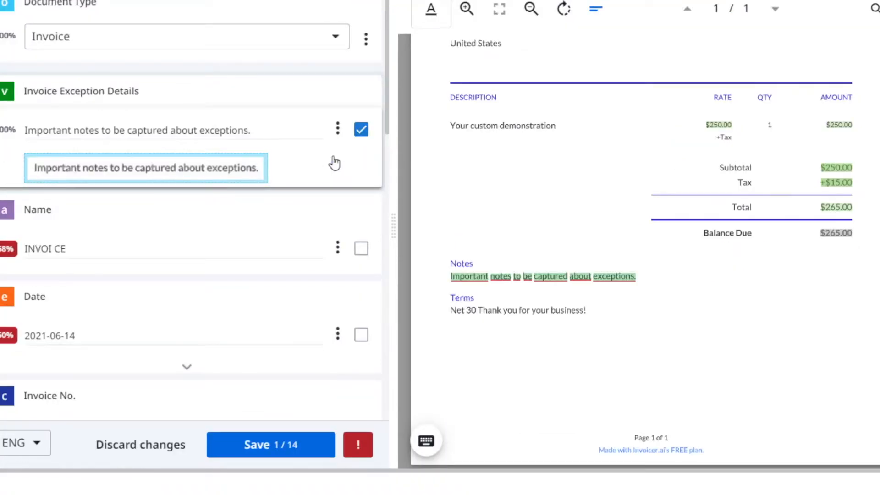
Replace the extracted Name with the company name from the document and correct its spacing to ASHLING PARTNERS.
scroll(655, 185, up, 5)
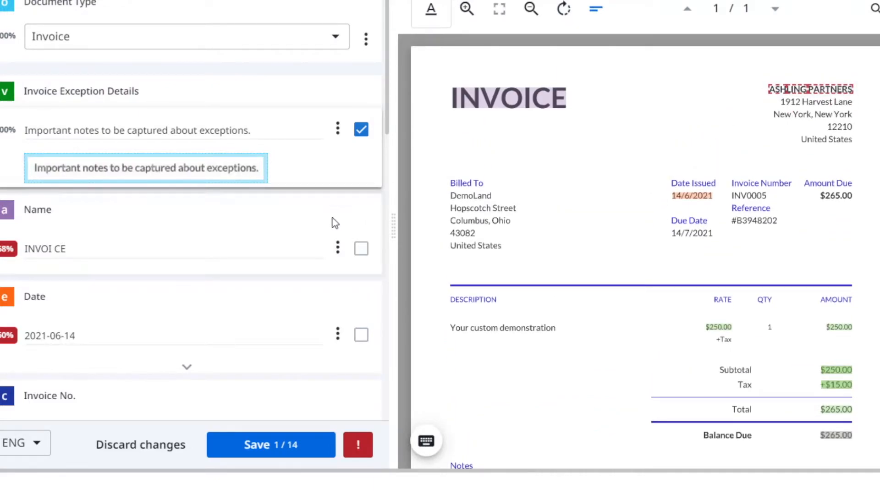
click(337, 253)
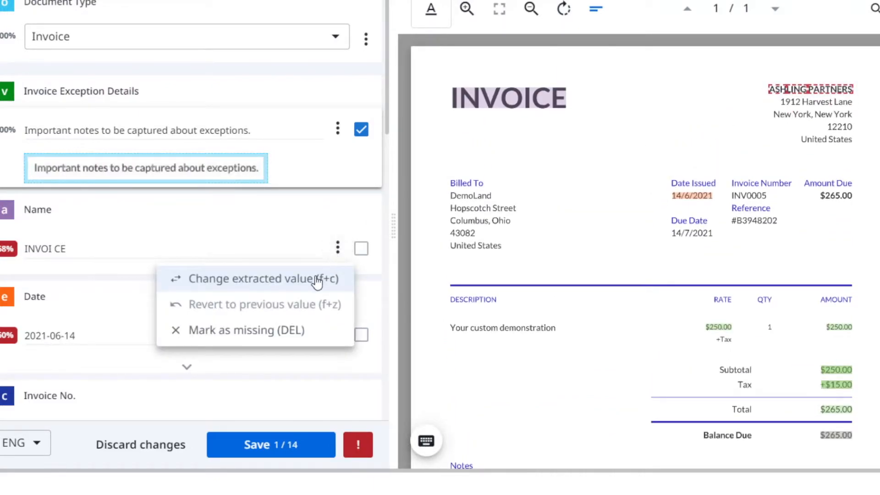
click(314, 277)
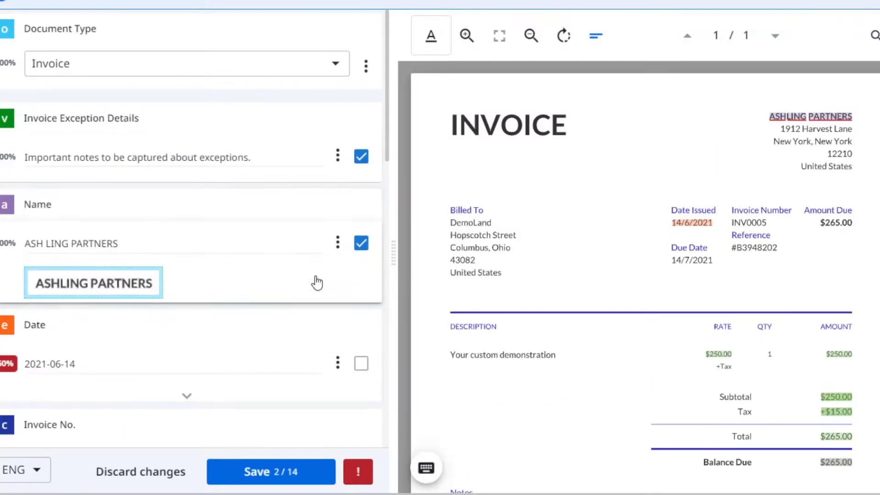
click(47, 246)
key(BackSpace)
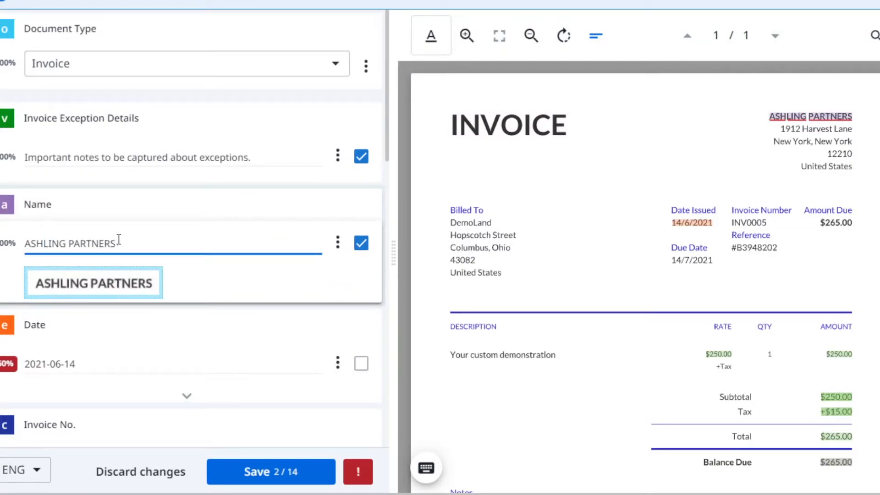
Confirm the extracted Date and fill Invoice No. with the invoice number from the document.
click(360, 365)
scroll(346, 316, down, 5)
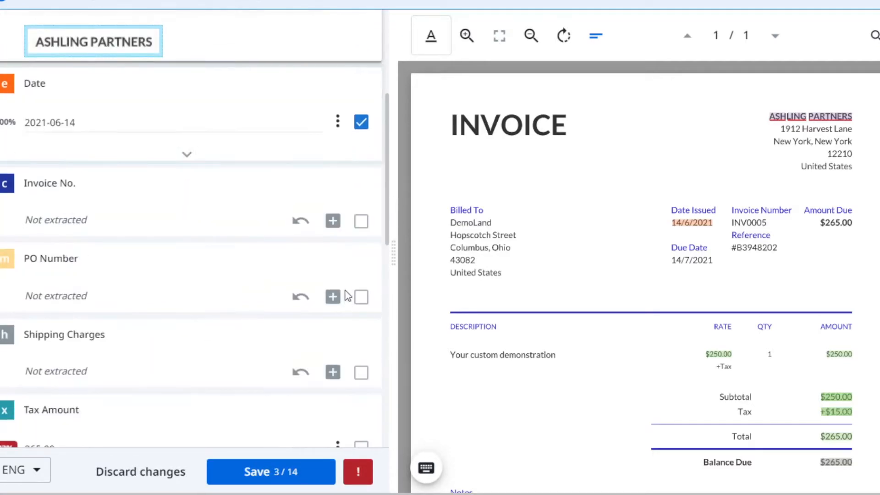
click(332, 223)
Fill the PO Number field with the Reference value from the document.
click(744, 233)
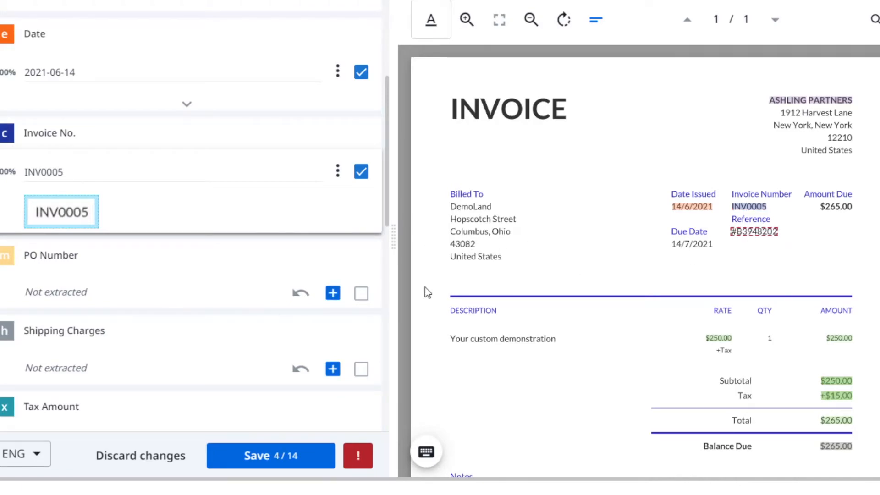
click(333, 293)
Mark the Shipping Charges and Tax Amount fields as missing.
click(361, 379)
scroll(353, 305, down, 5)
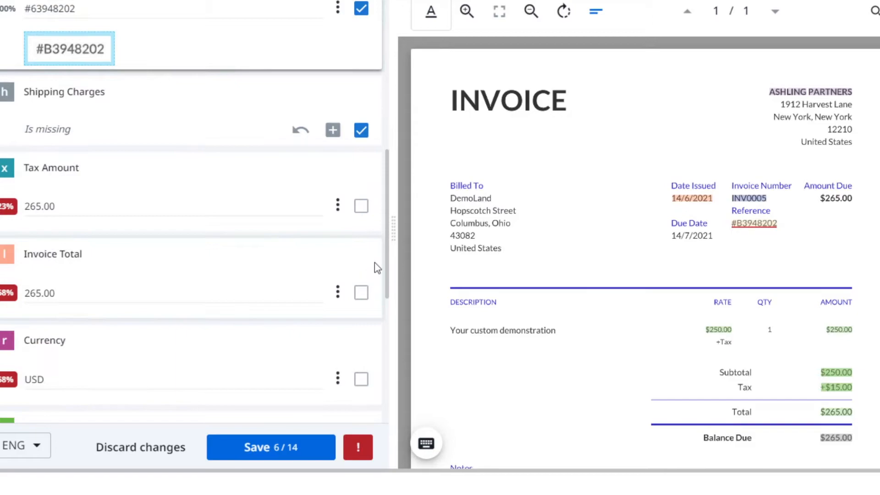
click(336, 207)
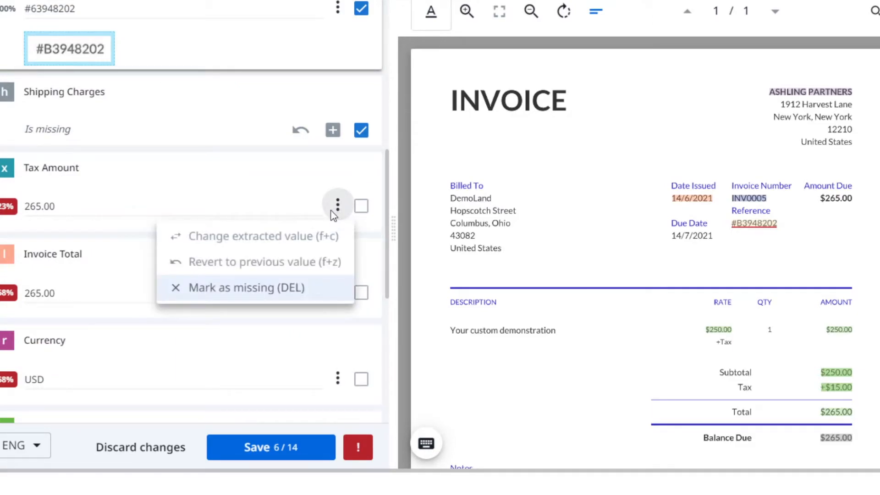
click(293, 289)
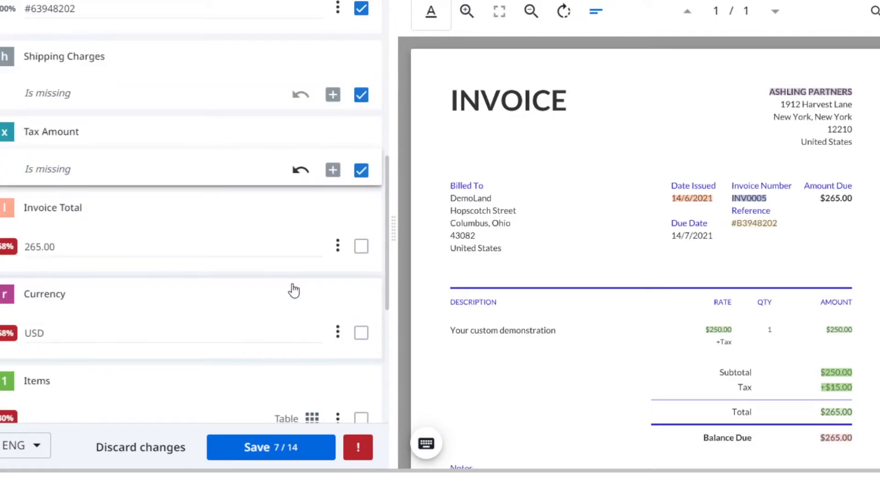
Confirm the extracted Invoice Total of 265.00 and the Currency USD.
click(361, 246)
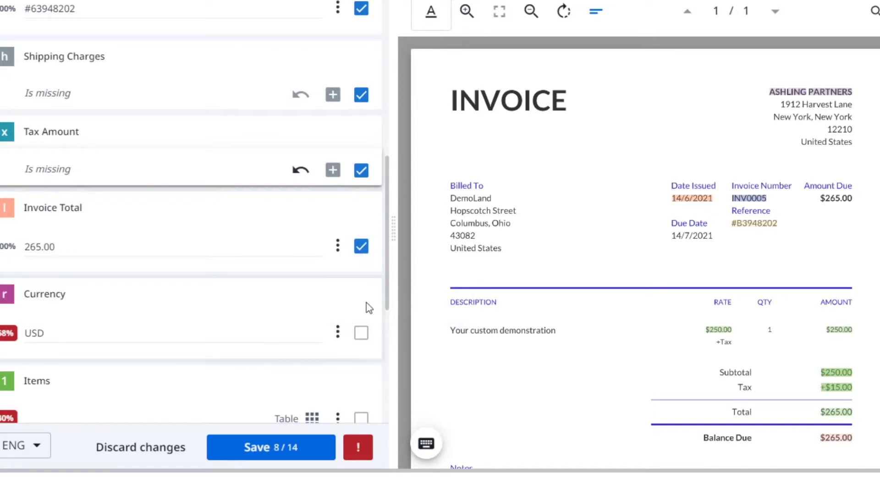
scroll(365, 305, down, 2)
click(362, 253)
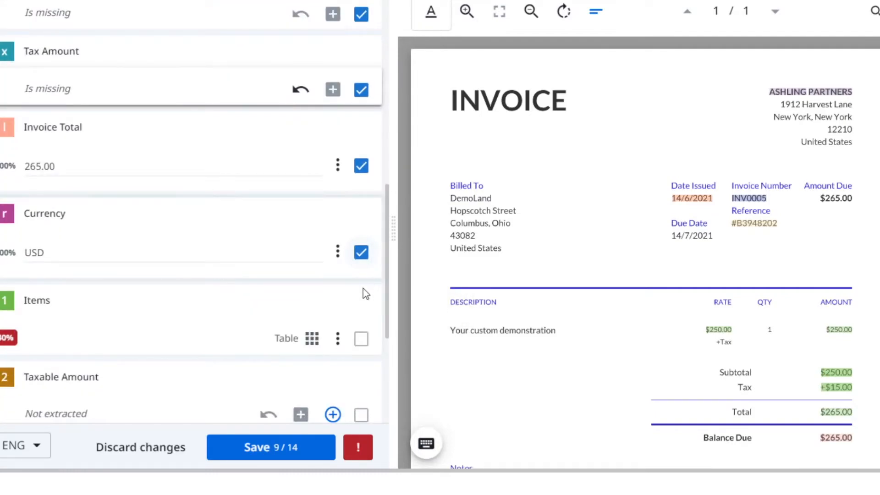
Mark the Items table as missing.
scroll(365, 293, down, 2)
click(337, 258)
click(302, 321)
click(364, 260)
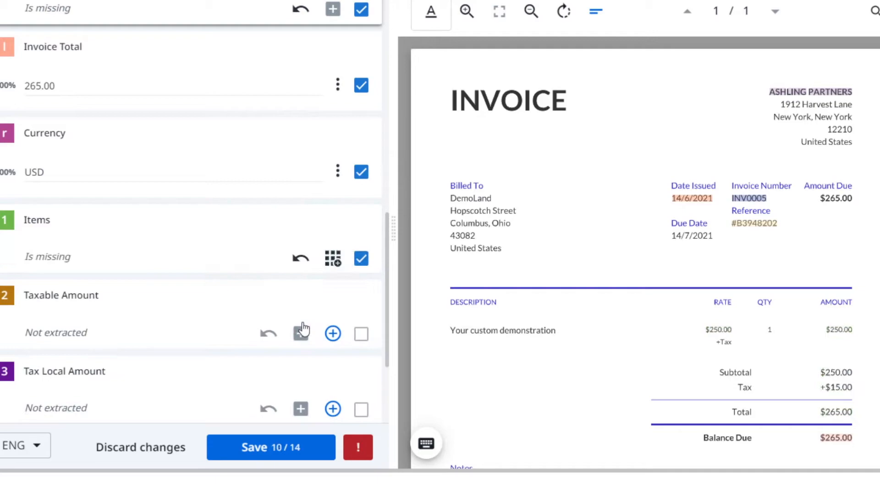
Fill Taxable Amount from the document's Tax line and correct the value to 15.00 without the plus sign.
scroll(369, 268, down, 2)
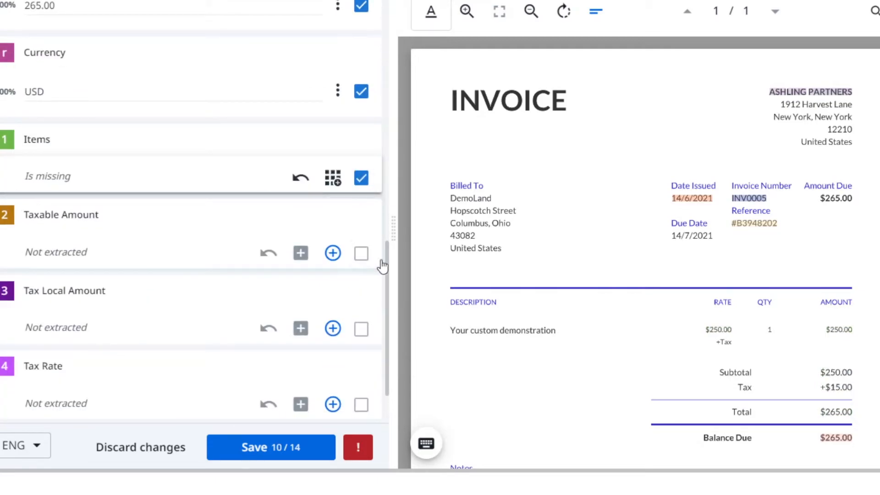
click(841, 392)
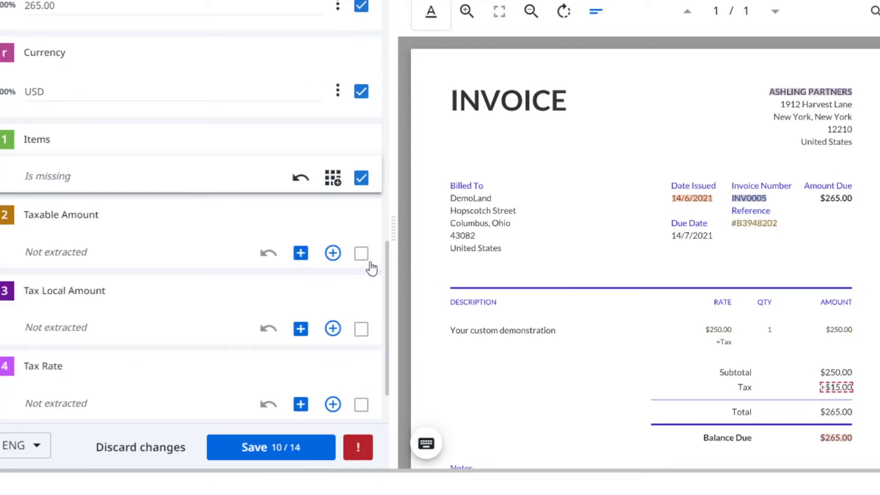
click(302, 254)
click(41, 255)
key(BackSpace)
key(BackSpace)
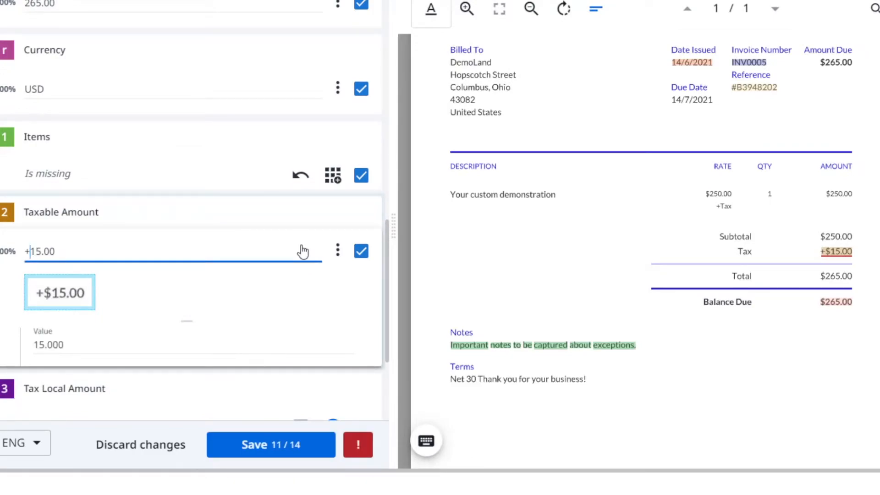
Mark Tax Local Amount, Tax Rate and Exchange Rate as missing, and save the validated invoice.
scroll(330, 248, down, 3)
scroll(347, 241, down, 1)
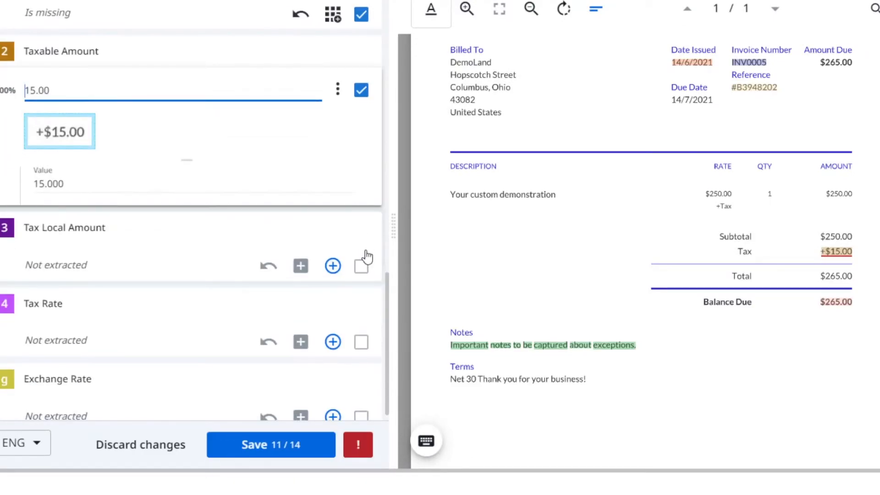
click(361, 265)
click(363, 339)
scroll(365, 288, down, 1)
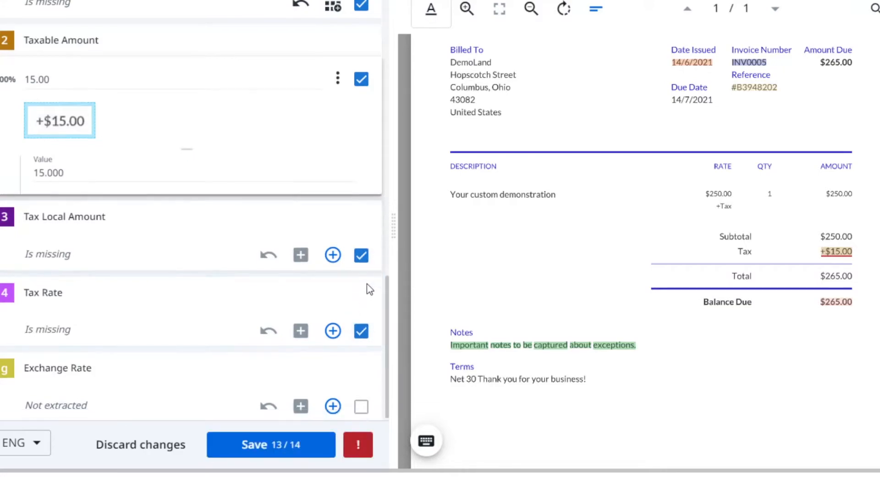
click(362, 403)
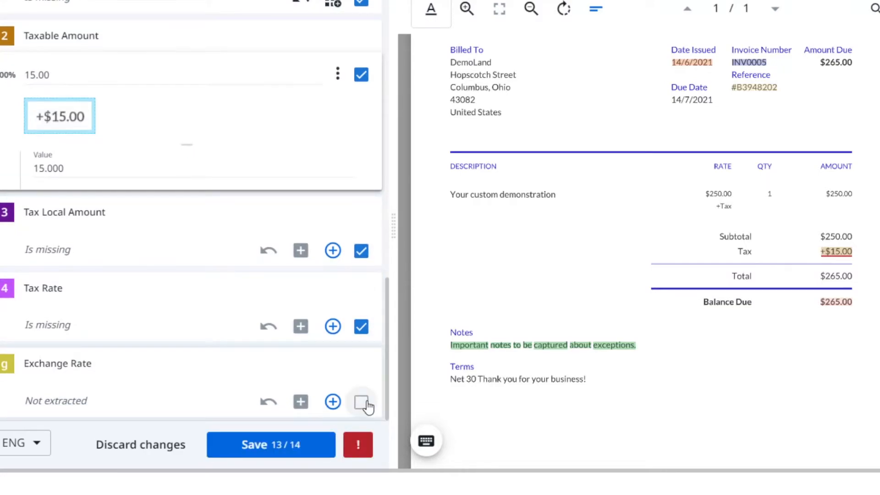
click(294, 444)
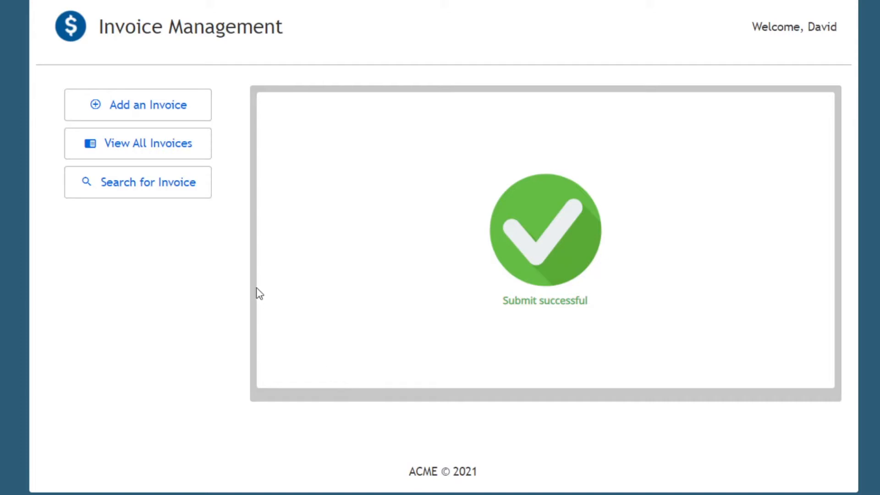
View the list of all invoices in the Invoice Management app.
click(133, 151)
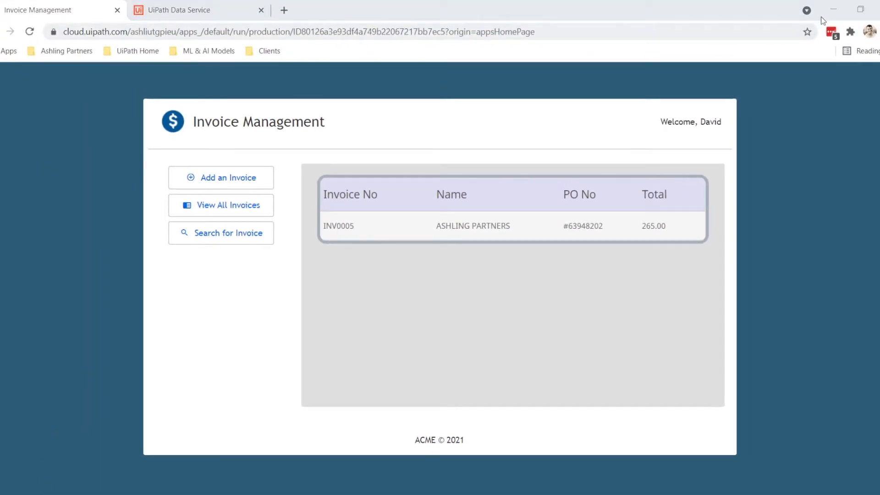
Switch to UiPath Actions and assign the unassigned GroveMarkManufacturing.pdf validation action to yourself.
click(832, 13)
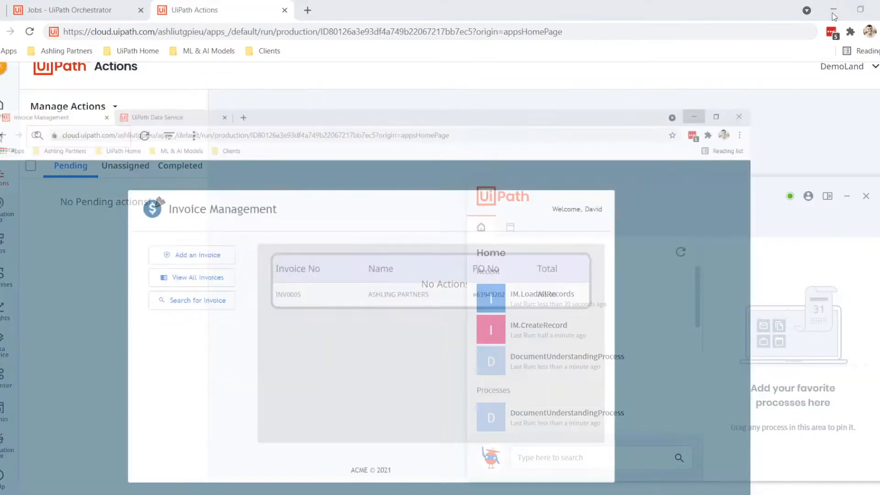
click(125, 165)
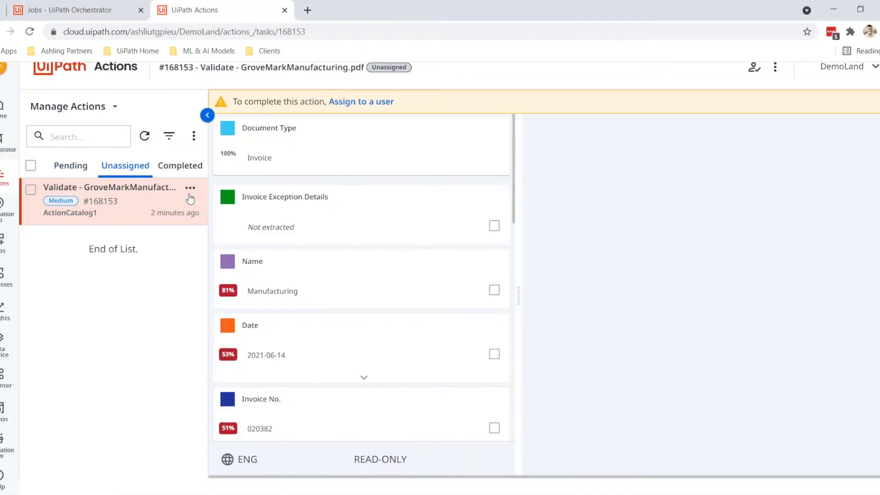
click(190, 188)
click(224, 232)
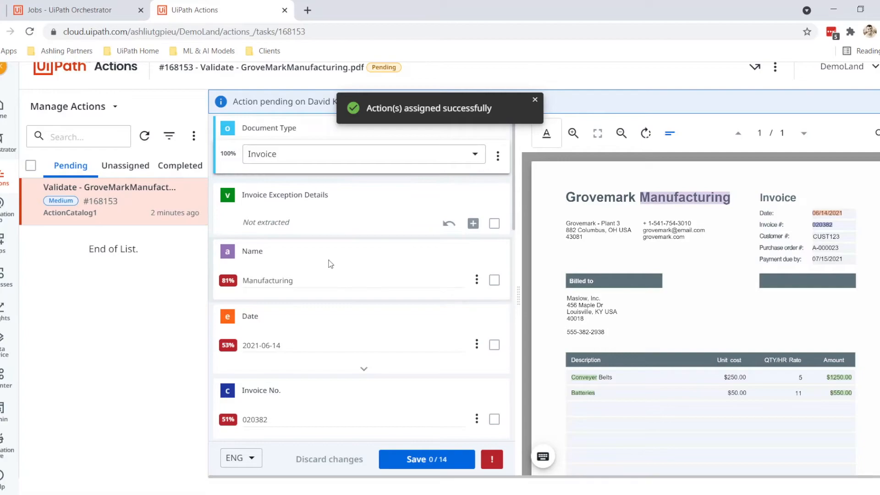
Change the extracted Name to Grovemark Manufacturing using the full company heading in the document.
drag(563, 185, 736, 213)
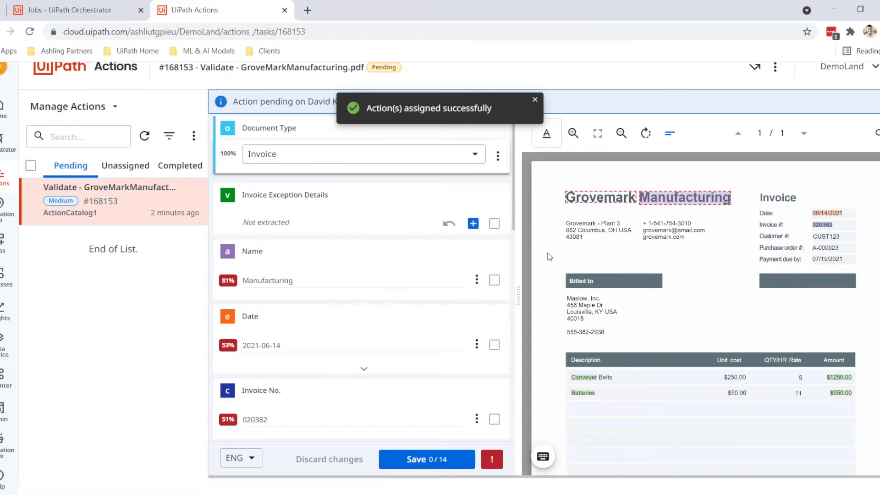
click(477, 279)
click(454, 311)
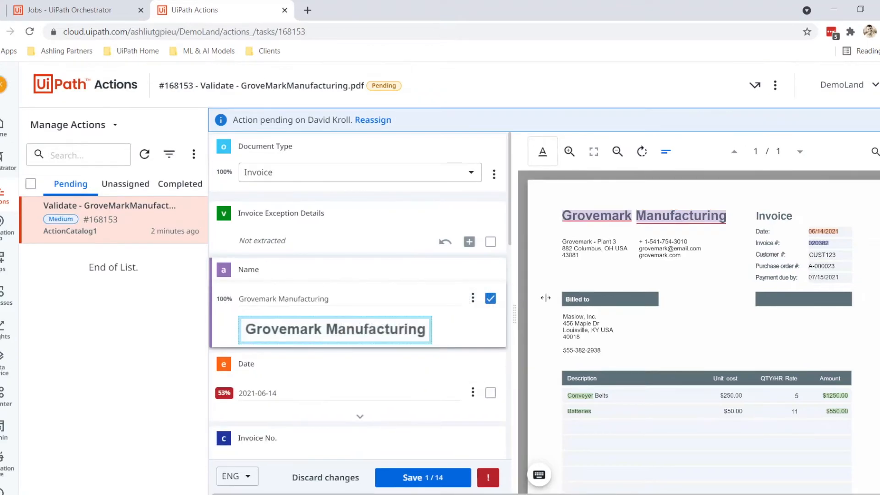
Fill Invoice Exception Details with the document's special note "All items included as discussed, terms are Net 30".
scroll(691, 349, down, 3)
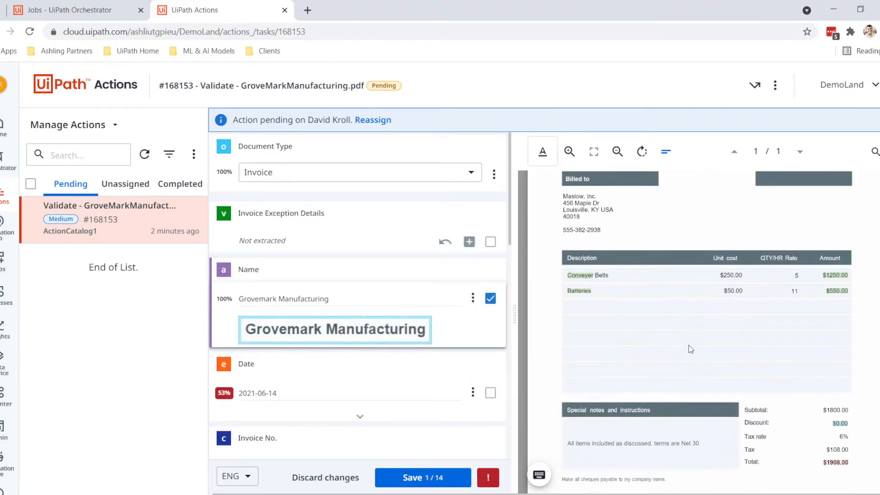
drag(565, 442, 701, 445)
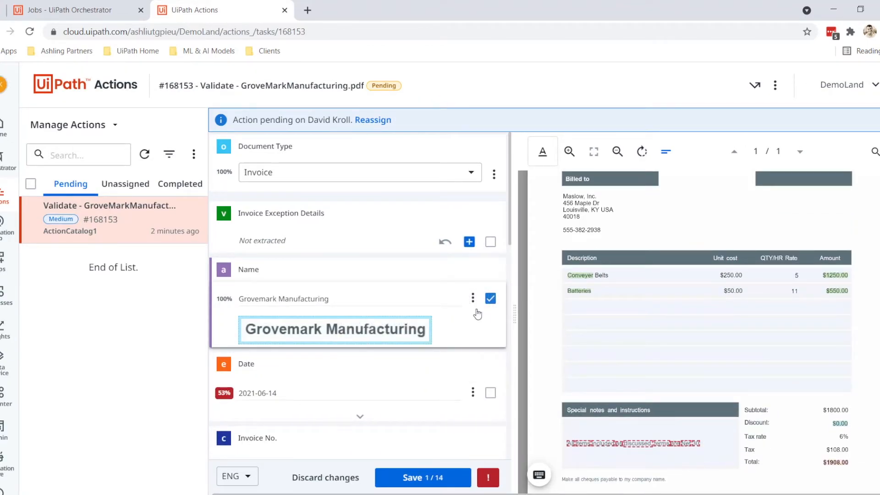
click(468, 242)
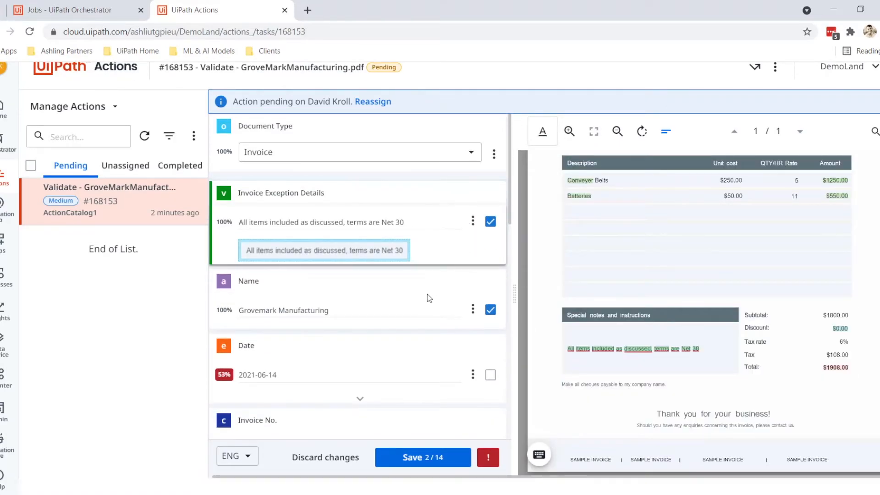
Confirm the extracted Date and Invoice No. values as correct.
click(489, 374)
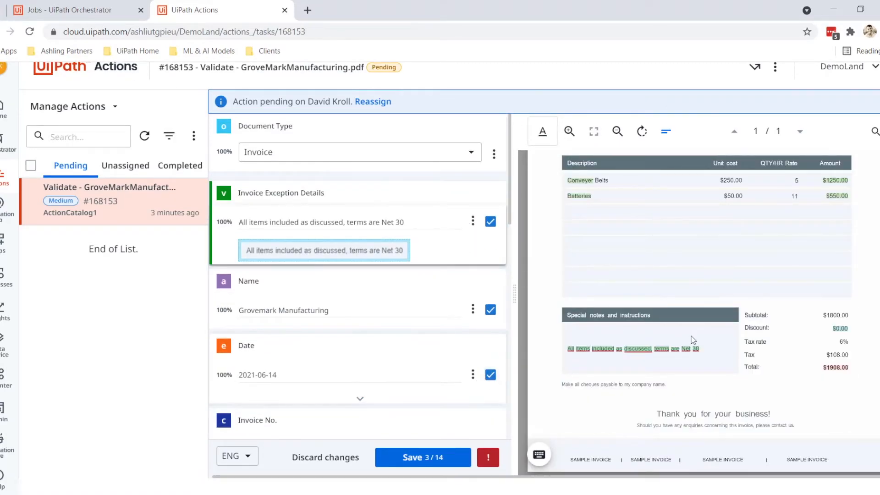
scroll(694, 339, up, 4)
scroll(406, 341, down, 3)
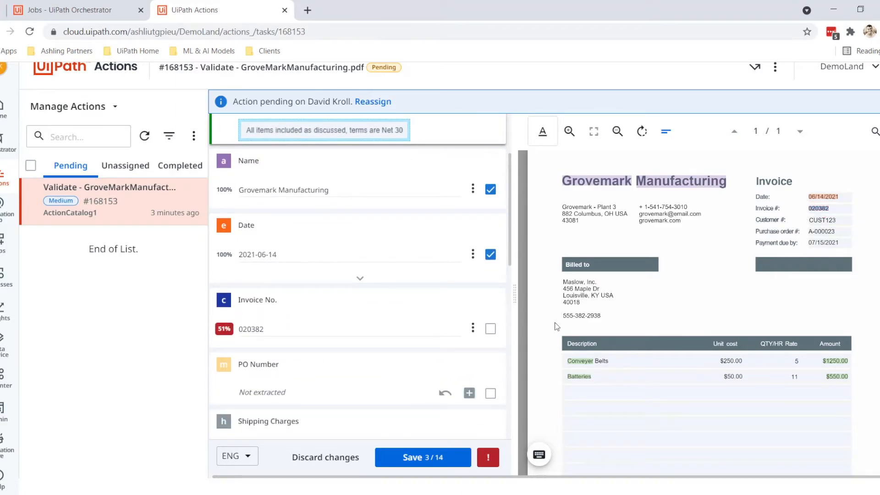
click(490, 329)
Fill PO Number with the value on the document's Purchase order # line.
scroll(486, 362, down, 2)
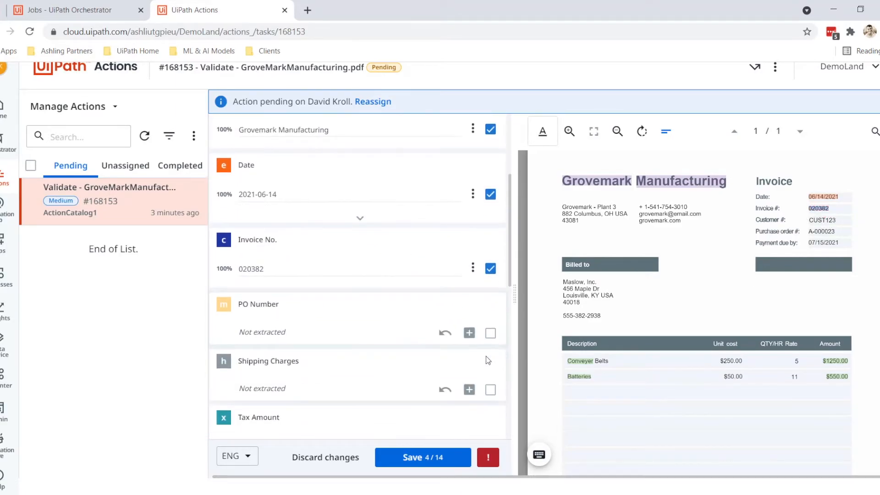
click(821, 231)
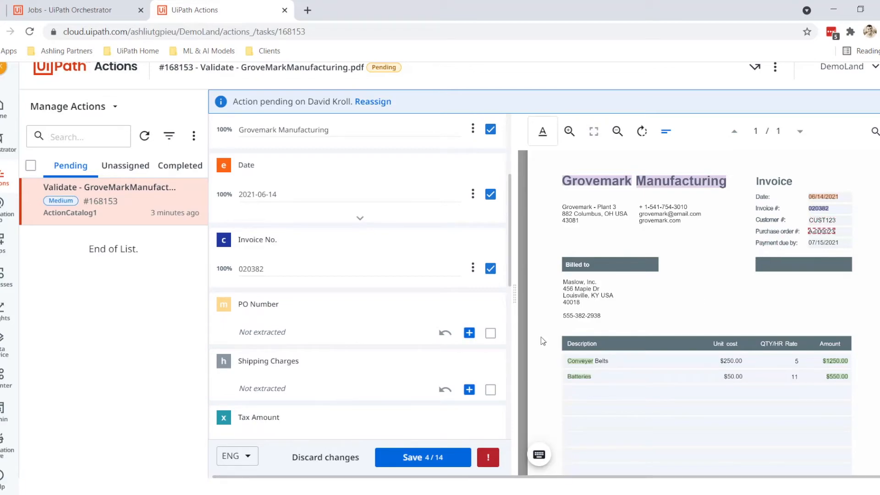
click(469, 334)
Mark Shipping Charges and Tax Amount as missing.
scroll(502, 412, down, 2)
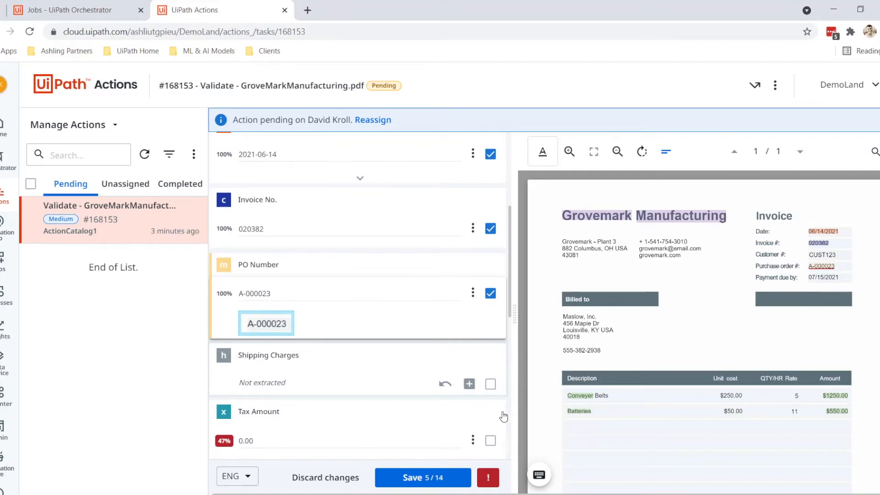
click(490, 385)
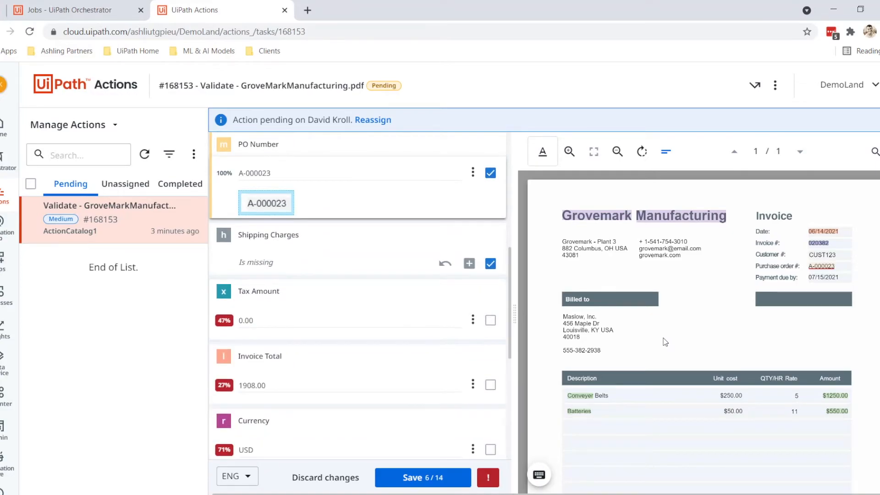
scroll(665, 342, down, 3)
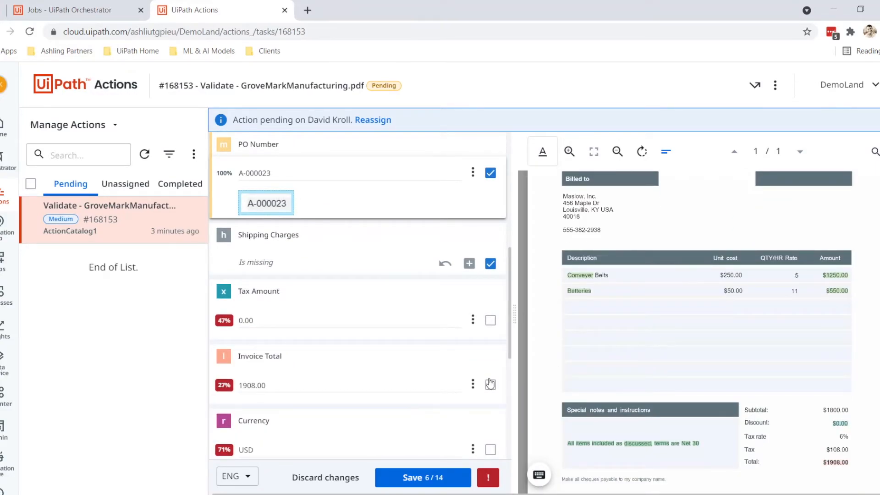
click(472, 319)
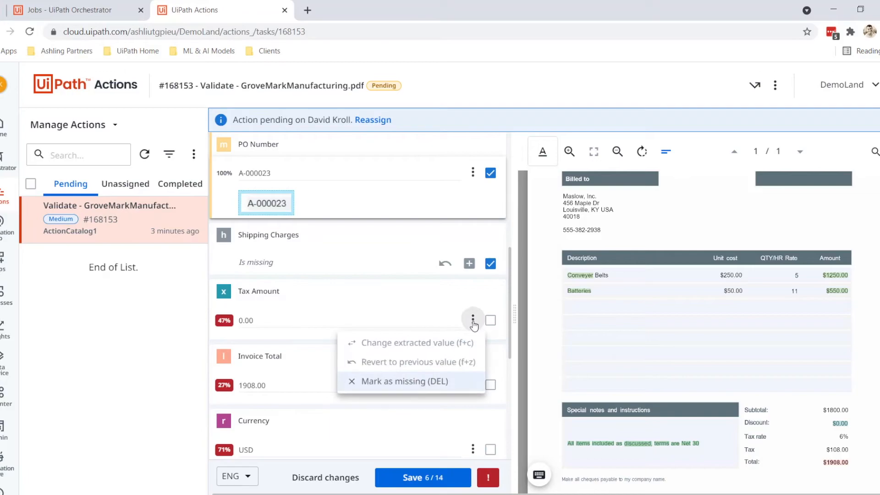
click(408, 383)
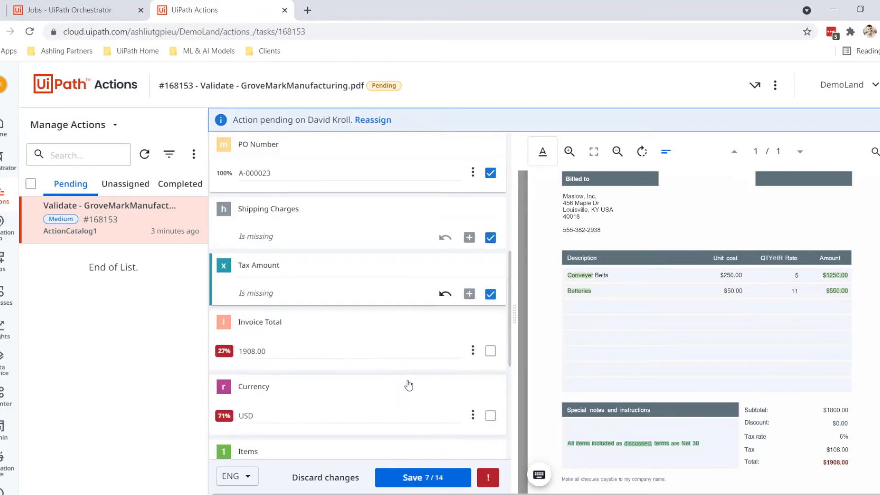
Confirm the extracted Invoice Total and Currency, and mark the Items table as missing.
click(490, 351)
click(490, 416)
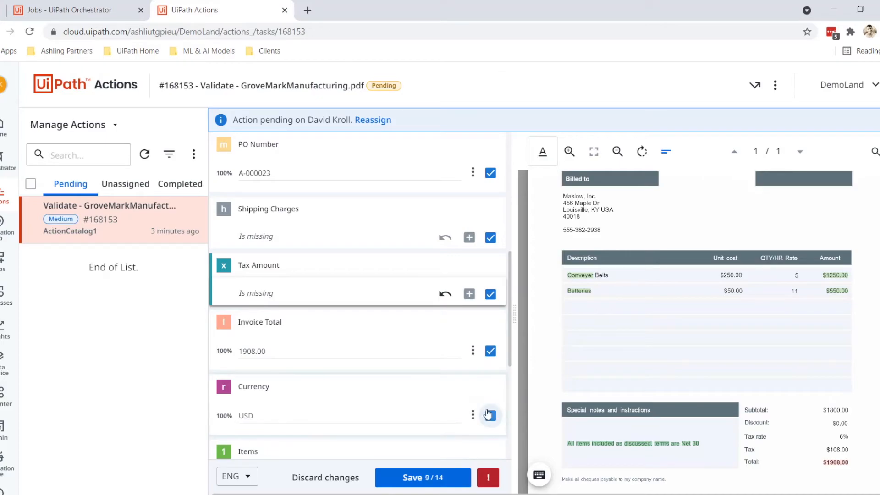
click(473, 360)
click(413, 402)
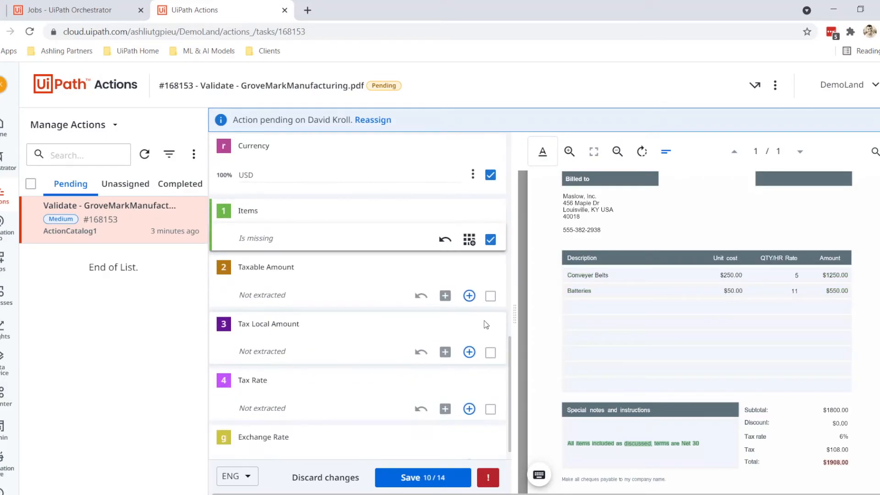
Fill Taxable Amount with $108.00 from the document's Tax line and Tax Rate with 6% from its Tax rate line.
click(837, 449)
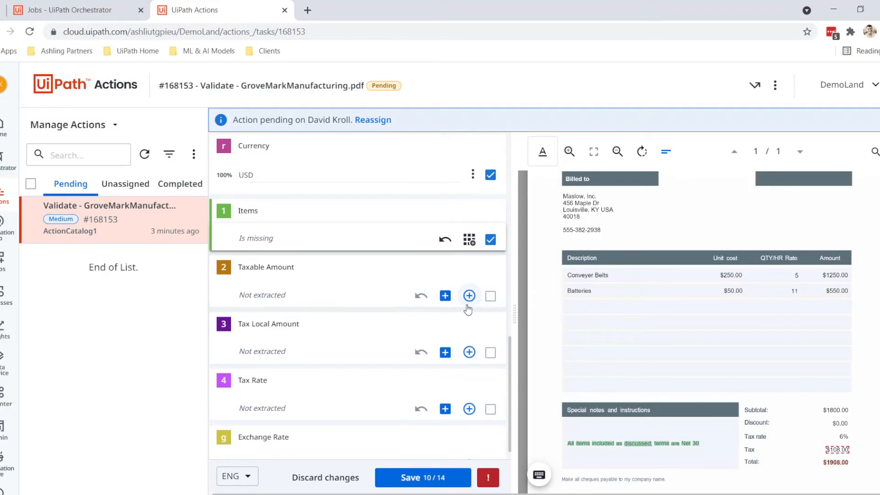
click(445, 296)
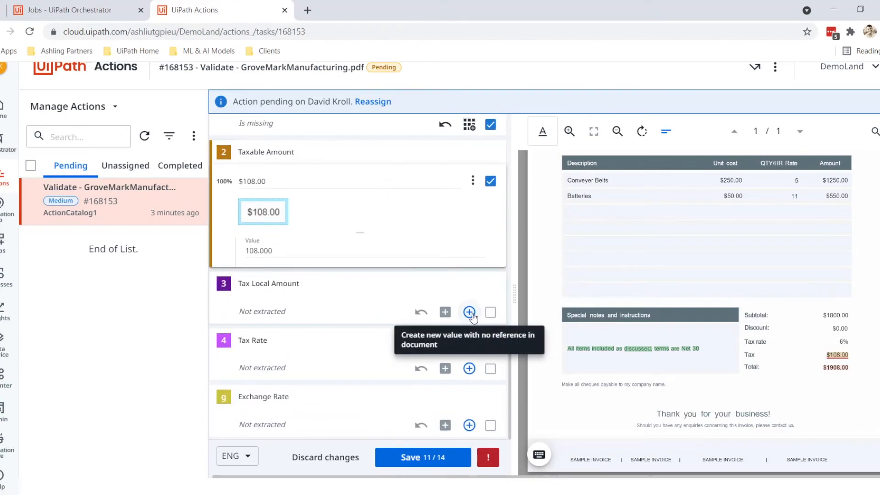
click(843, 341)
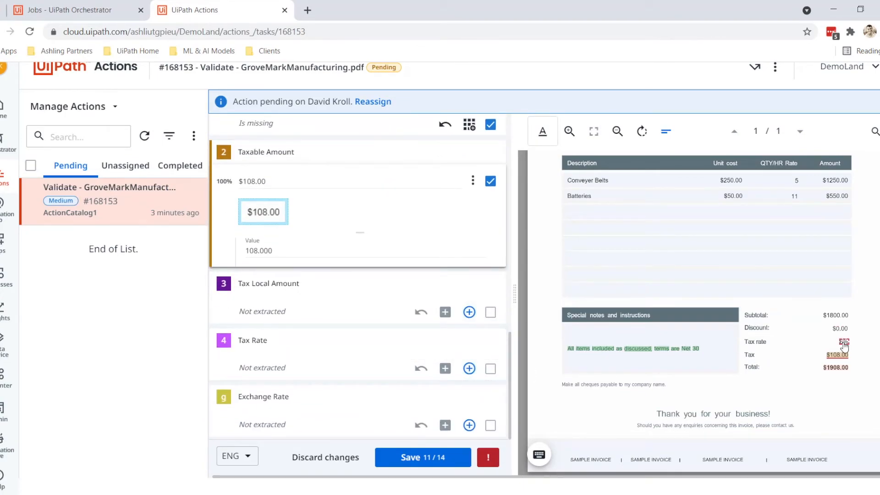
click(445, 368)
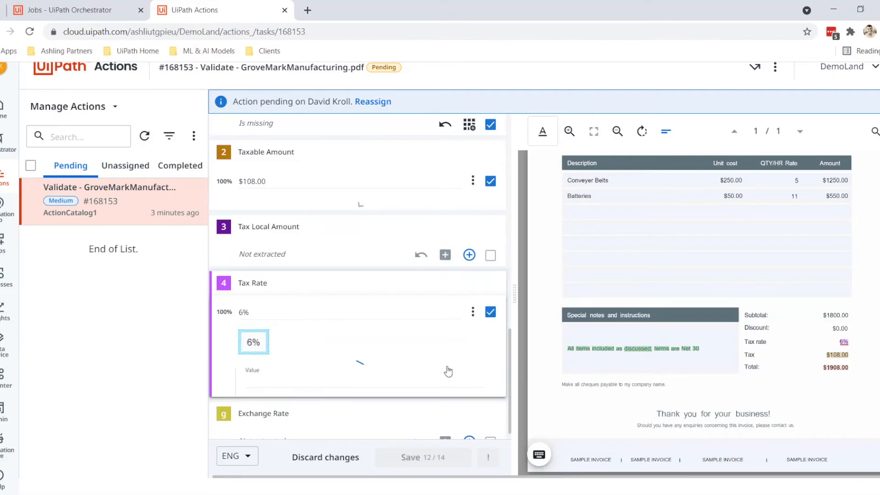
Mark Tax Local Amount and Exchange Rate as missing, and save the validated Grovemark invoice.
click(490, 255)
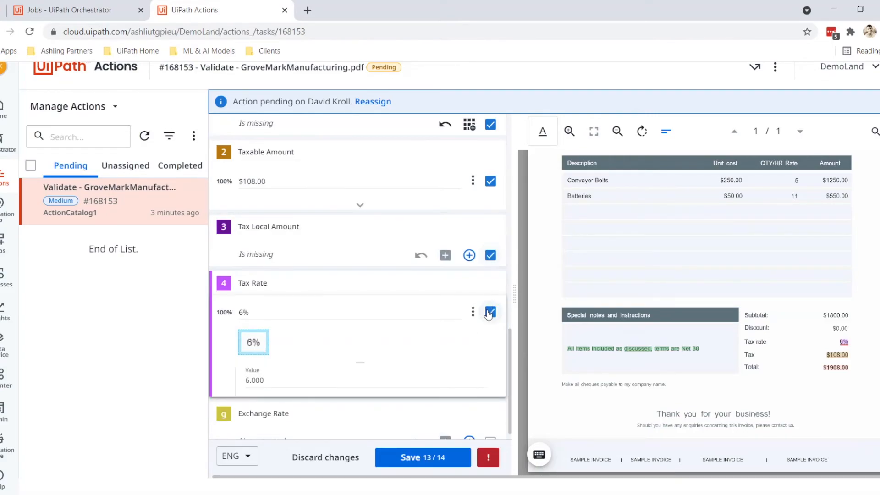
scroll(490, 412, down, 1)
click(490, 425)
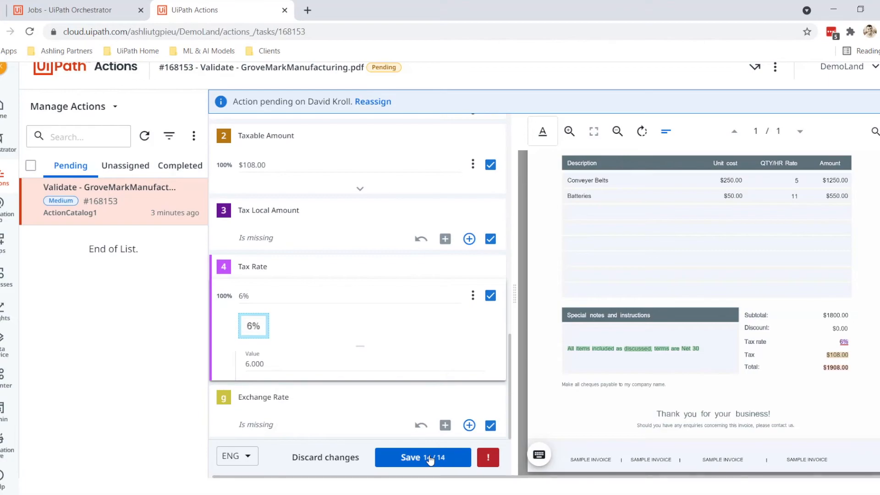
click(430, 460)
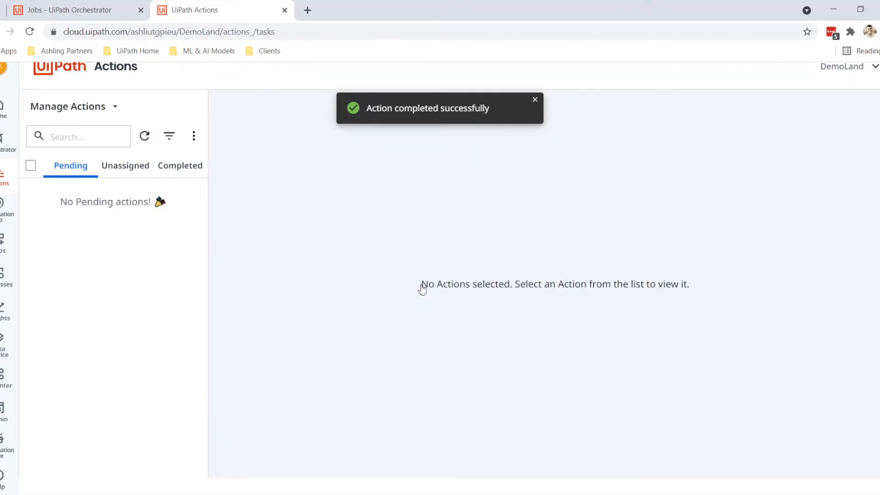
Switch back to the Invoice Management app and load the list of all invoices again.
click(334, 493)
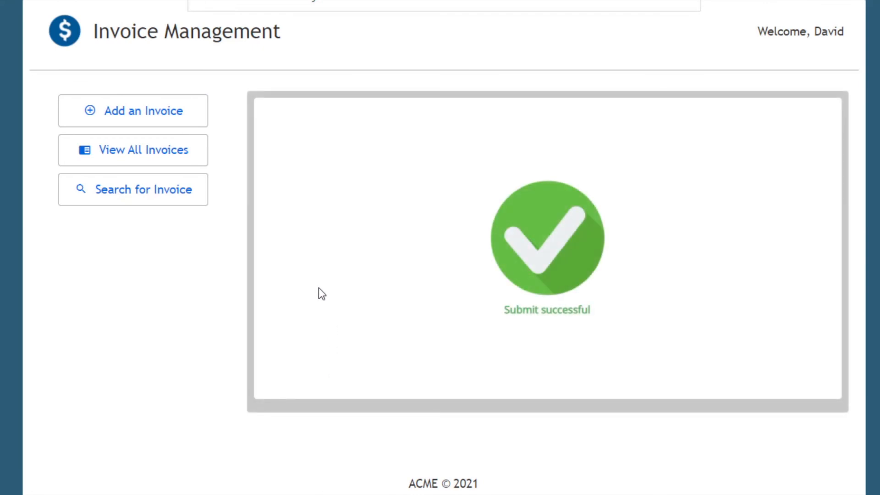
click(187, 163)
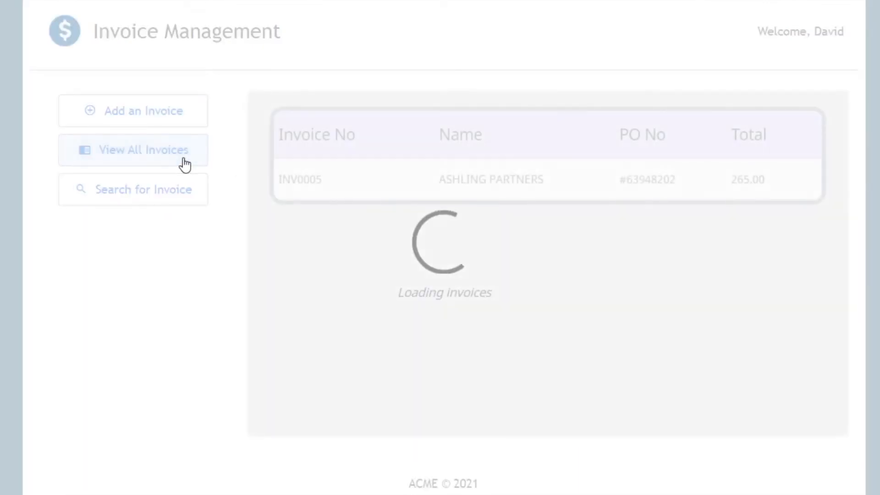